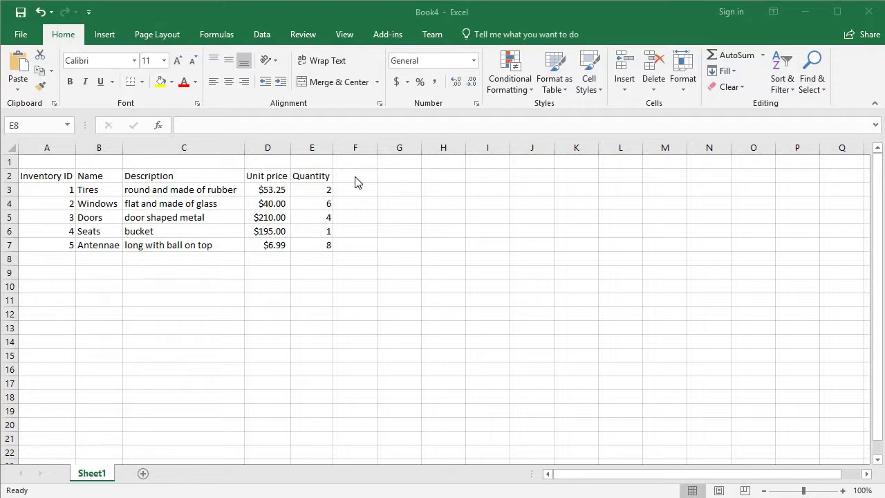
- Type the heading 'Total' into F2, next to the Quantity column
{"action": "left_click", "coordinate": [355, 177]}
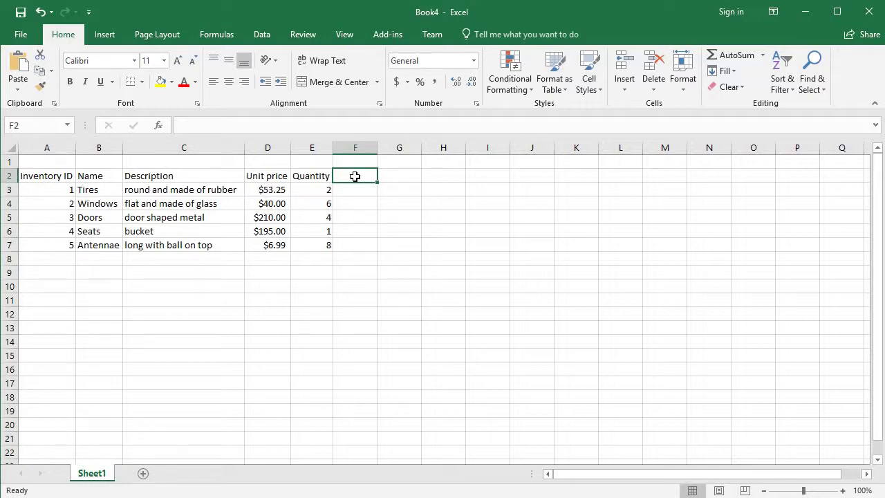
{"action": "type", "text": "Total"}
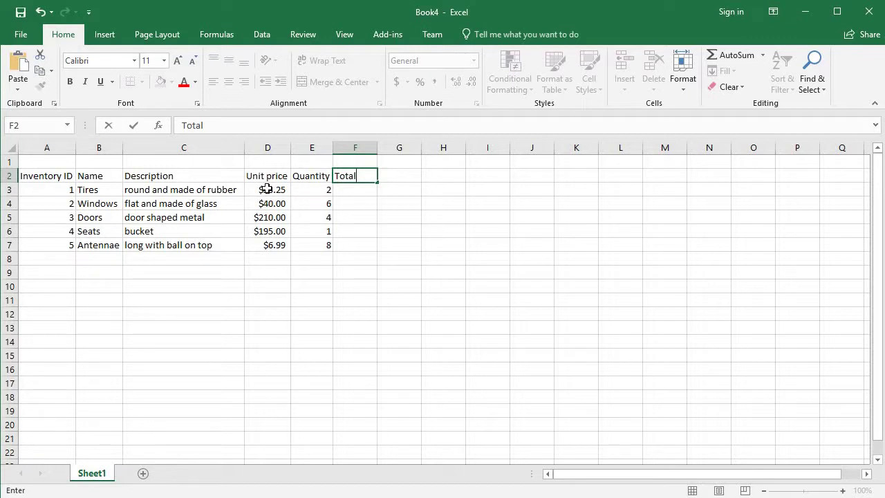
{"action": "left_click", "coordinate": [266, 188]}
{"action": "left_click", "coordinate": [316, 190]}
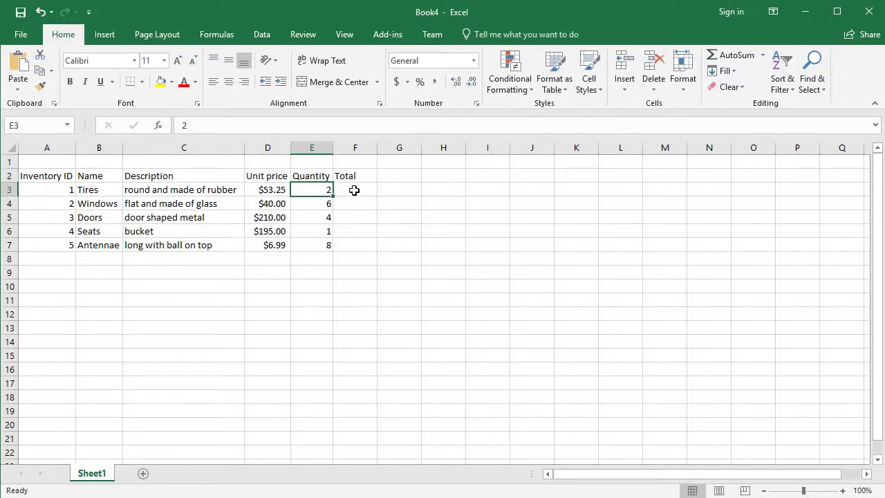
- Hand-type 106.50 into F3 as the Tires total, correcting the mistyped digits
{"action": "left_click", "coordinate": [354, 190]}
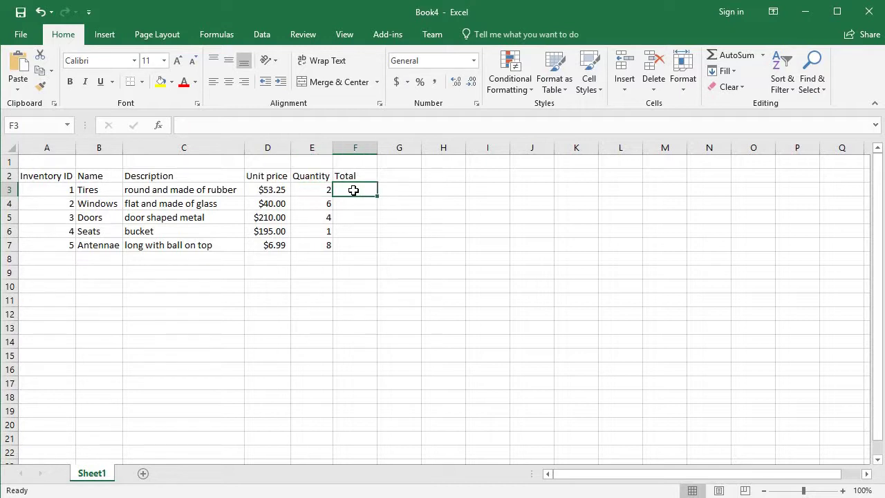
{"action": "type", "text": "10"}
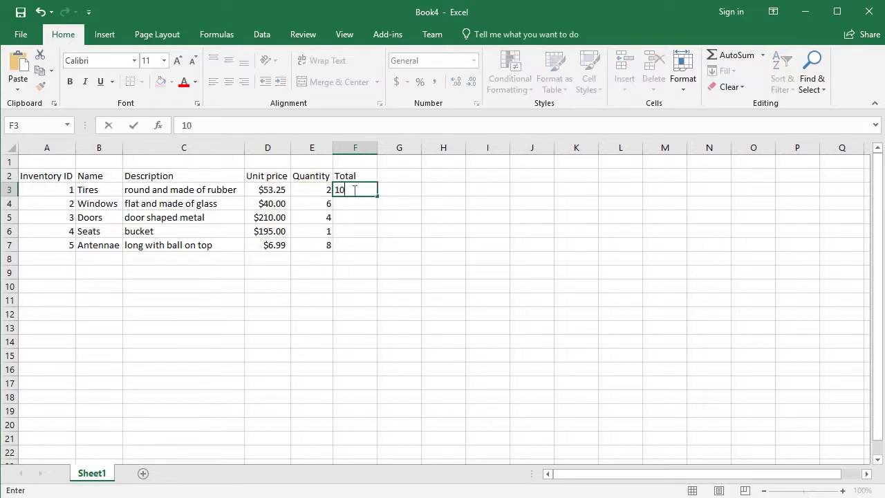
{"action": "type", "text": "3.50"}
{"action": "key", "text": "BackSpace"}
{"action": "key", "text": "BackSpace"}
{"action": "key", "text": "BackSpace"}
{"action": "key", "text": "BackSpace"}
{"action": "type", "text": "6.50"}
{"action": "left_click", "coordinate": [362, 219]}
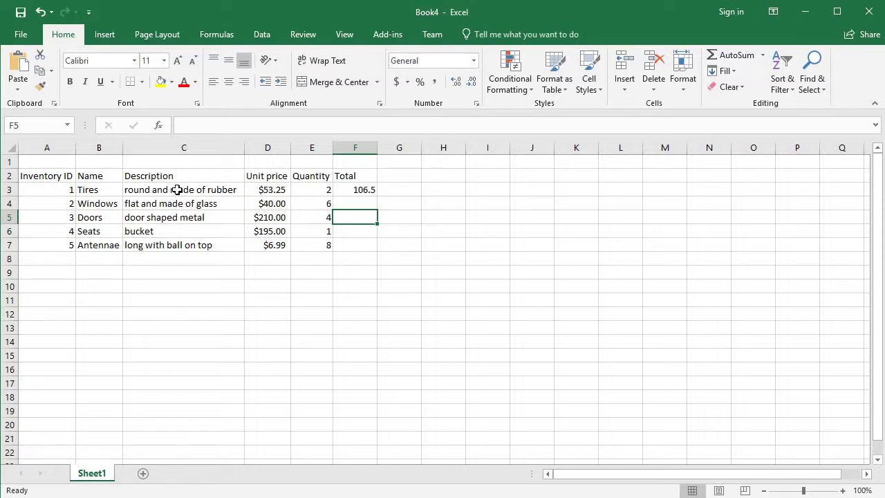
- Change the Tires quantity to 1 and back to 2, then clear 106.5 from F3
{"action": "left_click", "coordinate": [308, 190]}
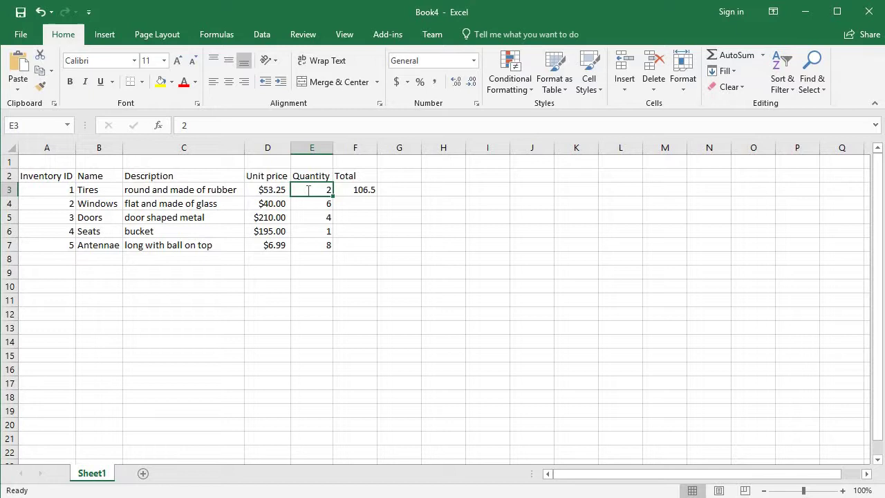
{"action": "type", "text": "1"}
{"action": "key", "text": "Return"}
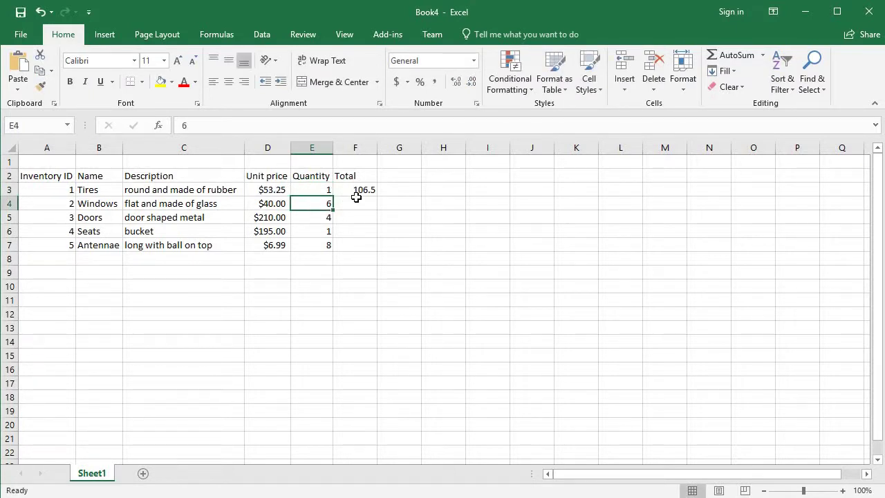
{"action": "left_click", "coordinate": [318, 191]}
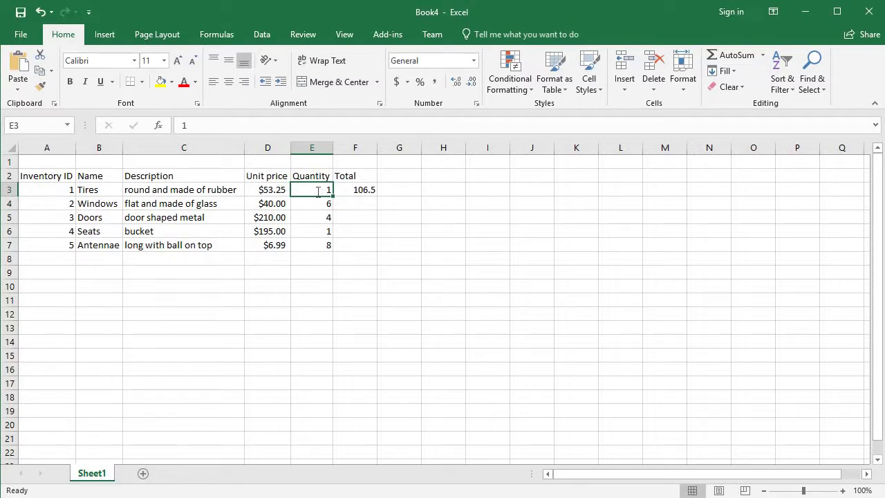
{"action": "type", "text": "2"}
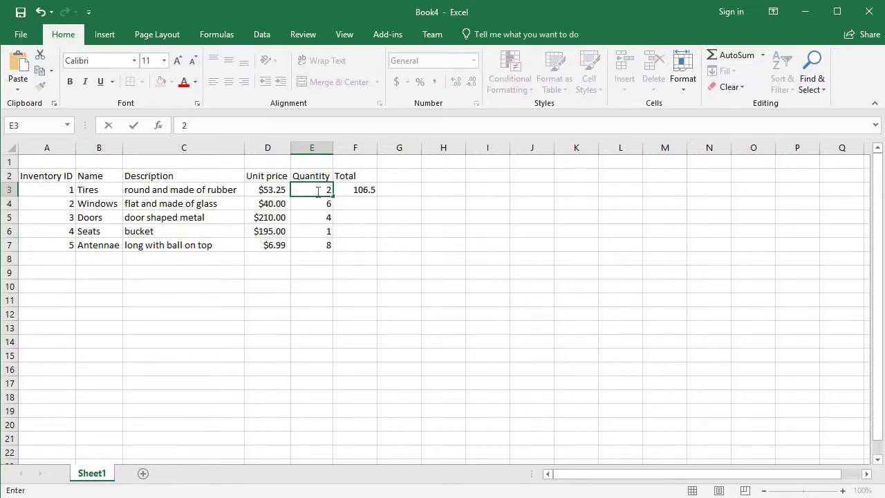
{"action": "left_click", "coordinate": [362, 189]}
{"action": "key", "text": "Delete"}
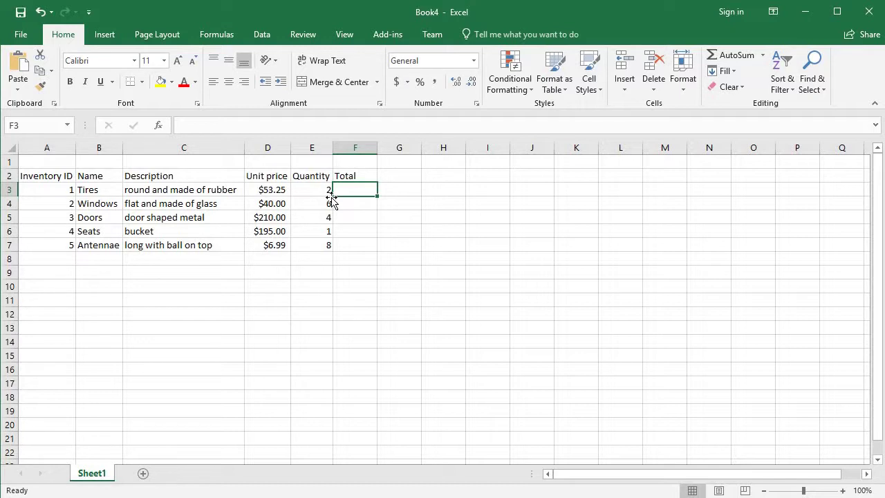
- Enter the formula =E3*D3 in F3 so the Tires total shows $106.50
{"action": "type", "text": "="}
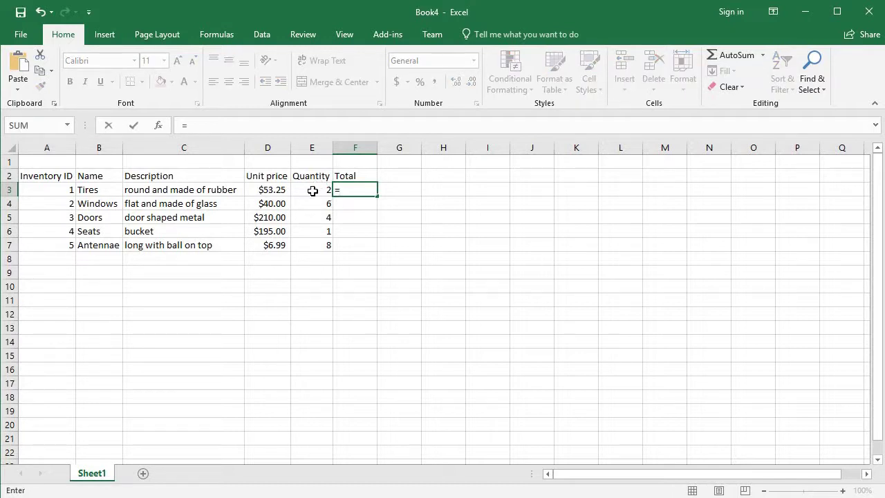
{"action": "left_click", "coordinate": [312, 191]}
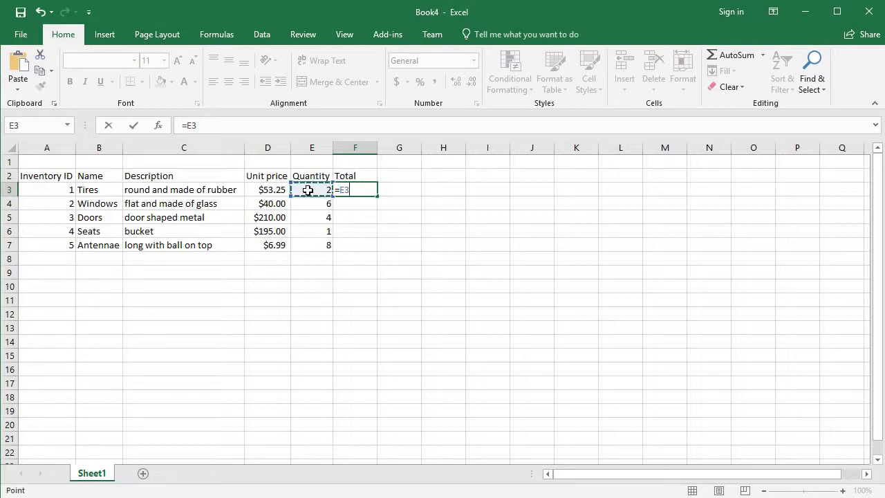
{"action": "type", "text": "*"}
{"action": "left_click", "coordinate": [272, 189]}
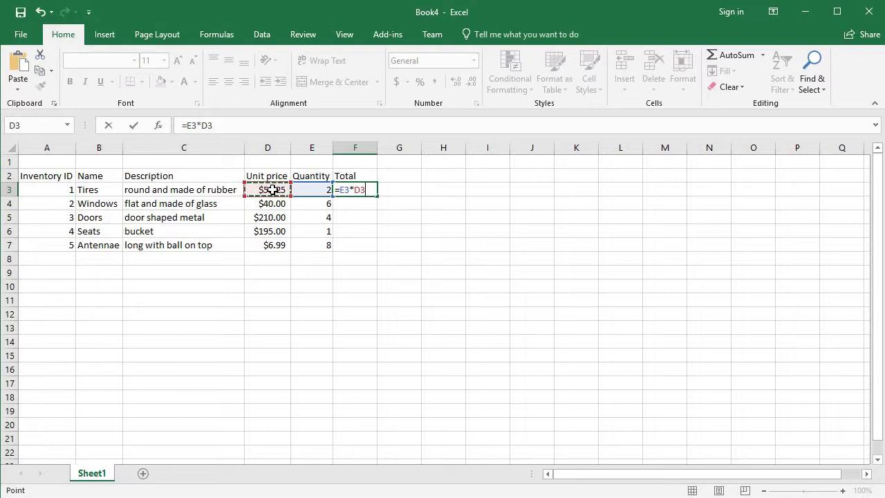
{"action": "key", "text": "Return"}
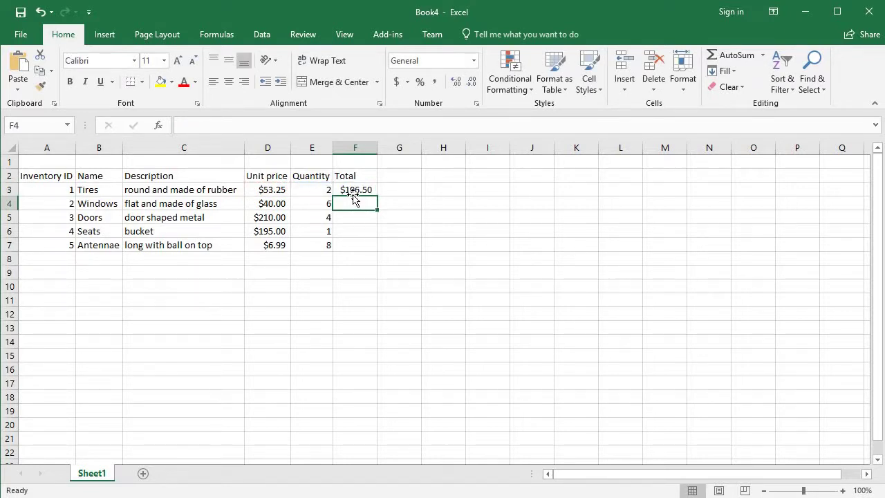
{"action": "left_click", "coordinate": [349, 192]}
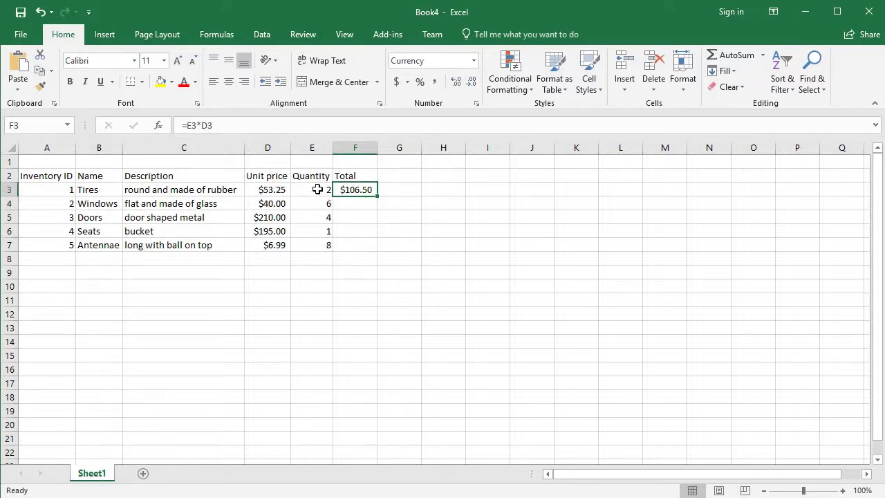
- Change the Tires quantity to 4, then 3, and check F3 recalculates to $159.75
{"action": "left_click", "coordinate": [319, 190]}
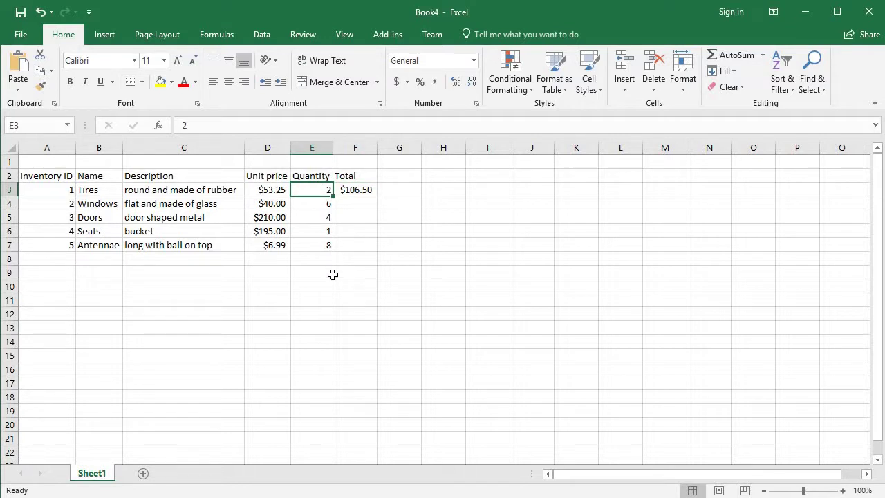
{"action": "type", "text": "4"}
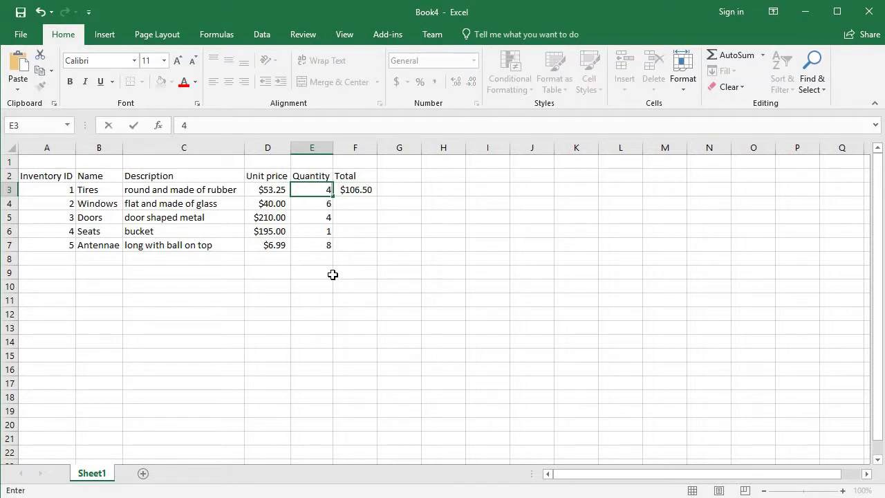
{"action": "key", "text": "Return"}
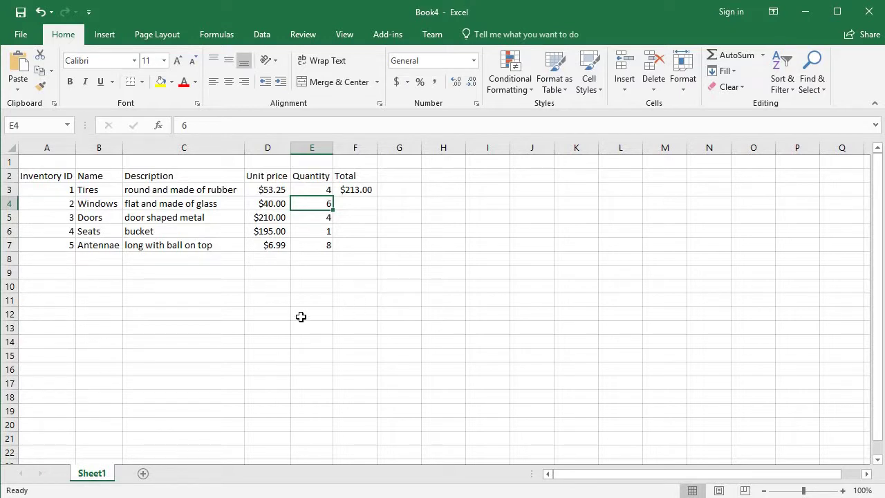
{"action": "left_click", "coordinate": [309, 192]}
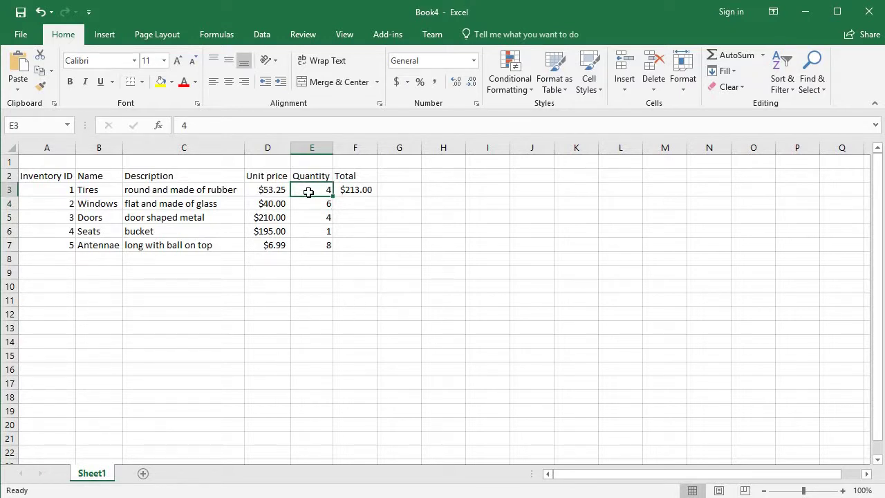
{"action": "type", "text": "3"}
{"action": "key", "text": "Return"}
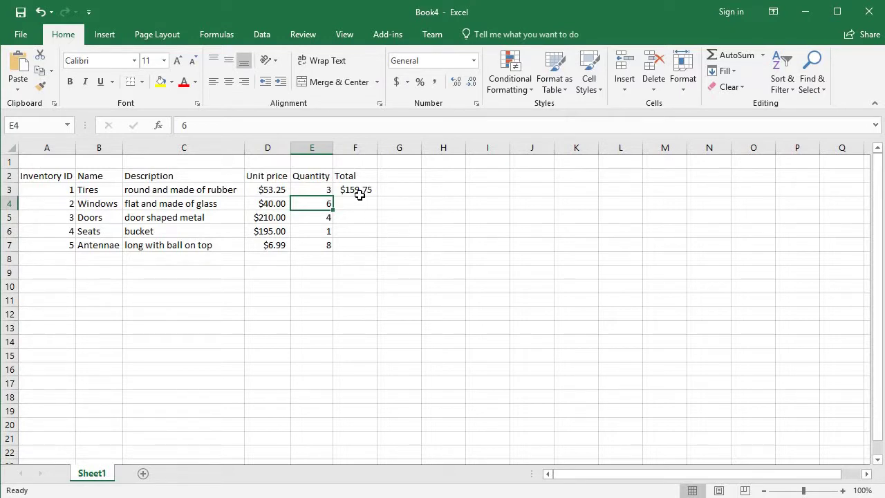
{"action": "left_click", "coordinate": [315, 190]}
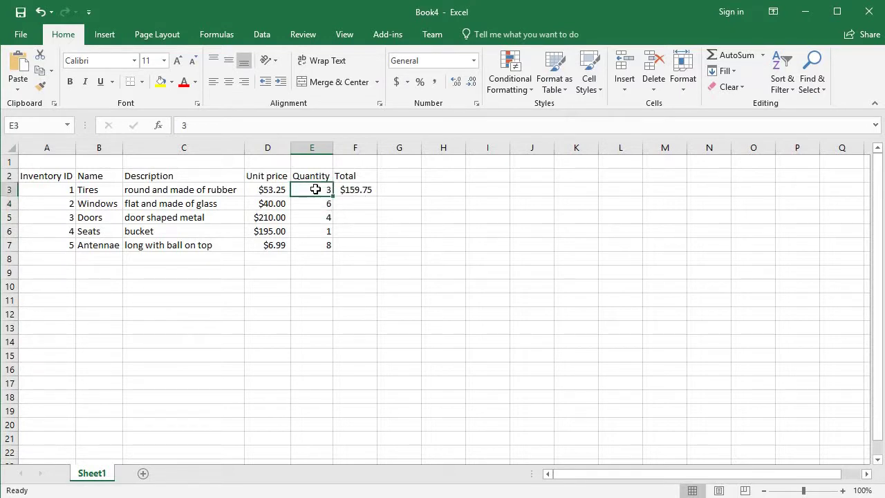
{"action": "left_click", "coordinate": [273, 189]}
{"action": "left_click", "coordinate": [352, 189]}
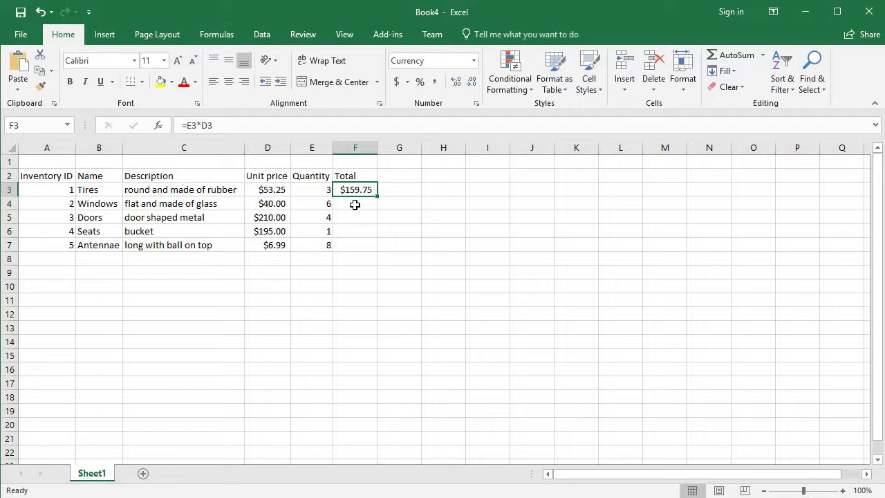
- Enter the formula =E4*D4 in F4 as the Windows total
{"action": "left_click", "coordinate": [354, 204]}
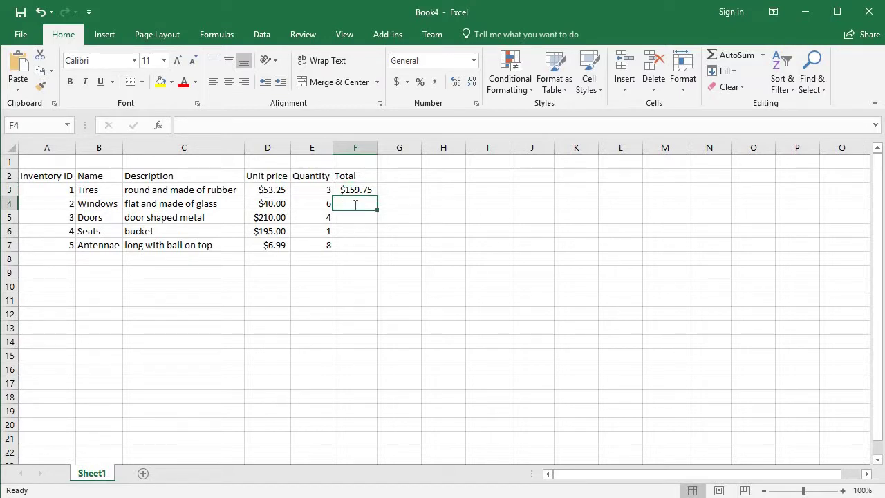
{"action": "type", "text": "="}
{"action": "left_click", "coordinate": [307, 203]}
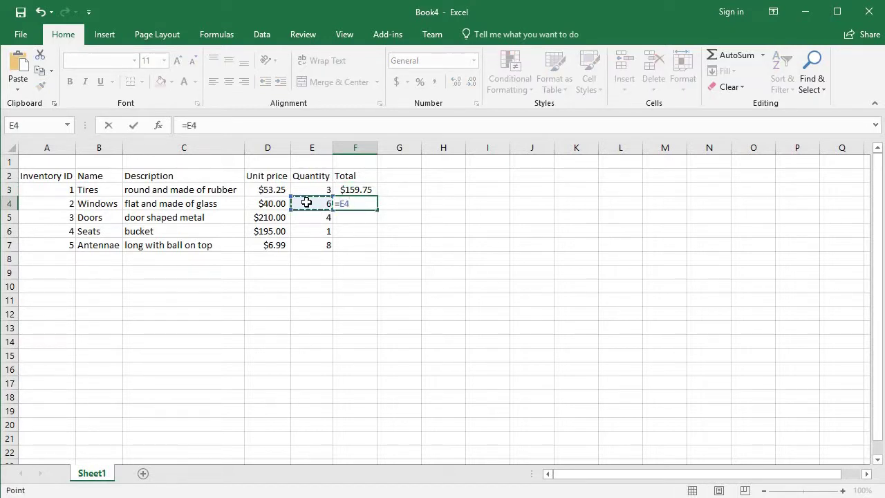
{"action": "type", "text": "*"}
{"action": "left_click", "coordinate": [269, 204]}
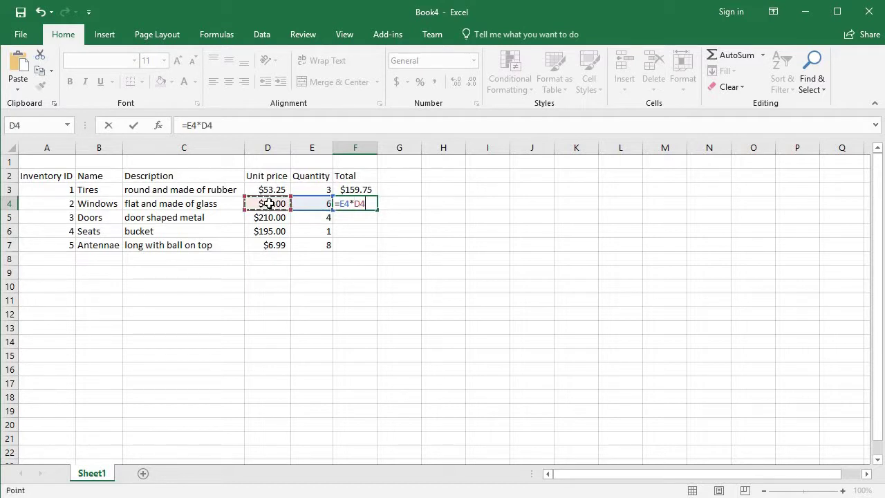
{"action": "key", "text": "Return"}
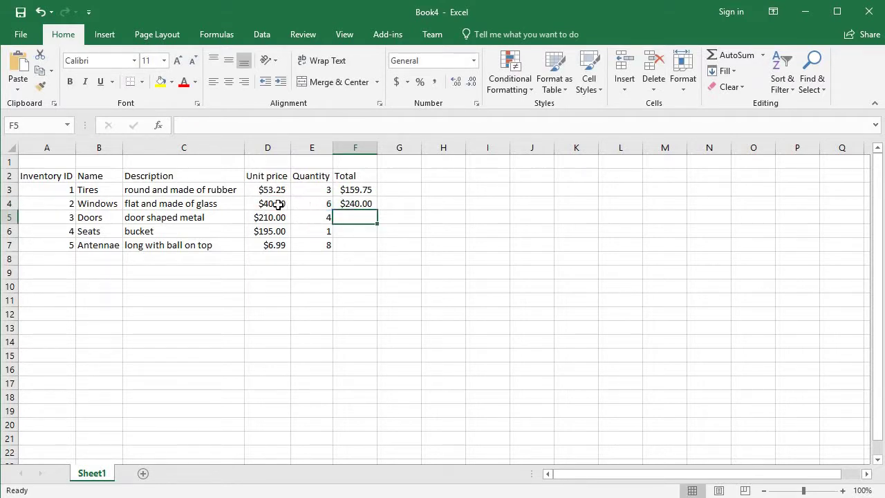
{"action": "left_click", "coordinate": [344, 204]}
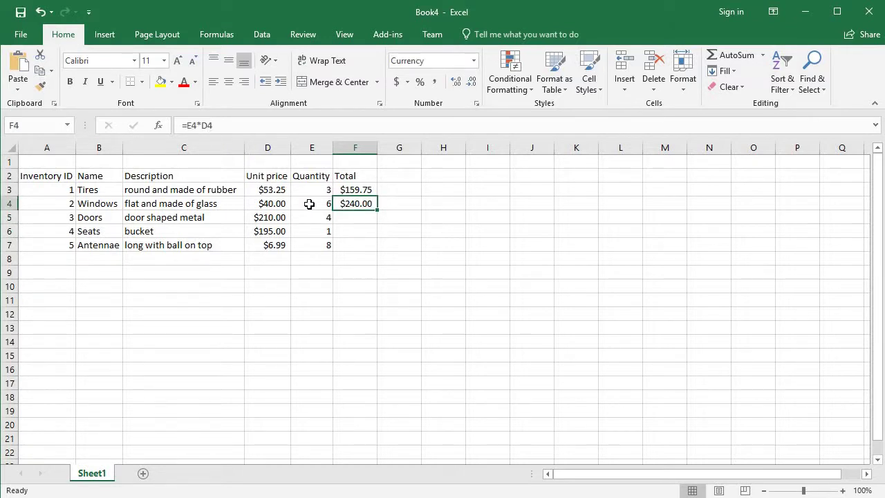
- Set the Windows quantity to 8 and the Tires quantity to 5
{"action": "left_click", "coordinate": [310, 204]}
{"action": "type", "text": "8"}
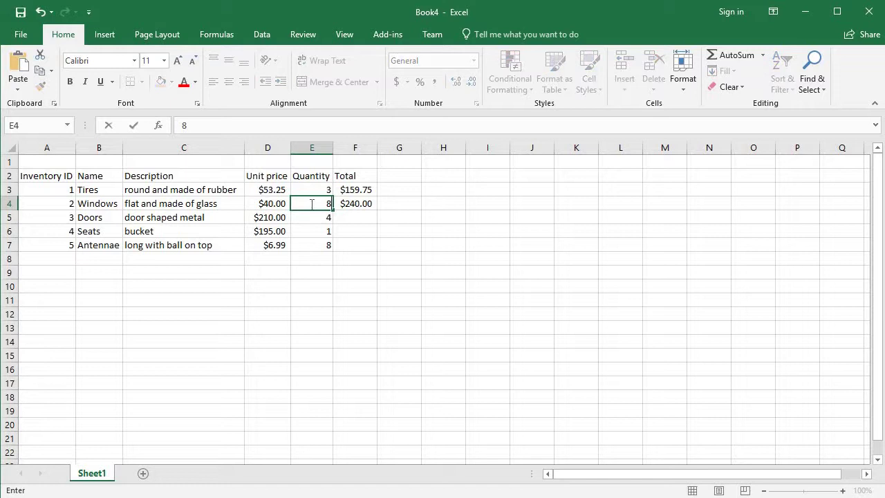
{"action": "key", "text": "Return"}
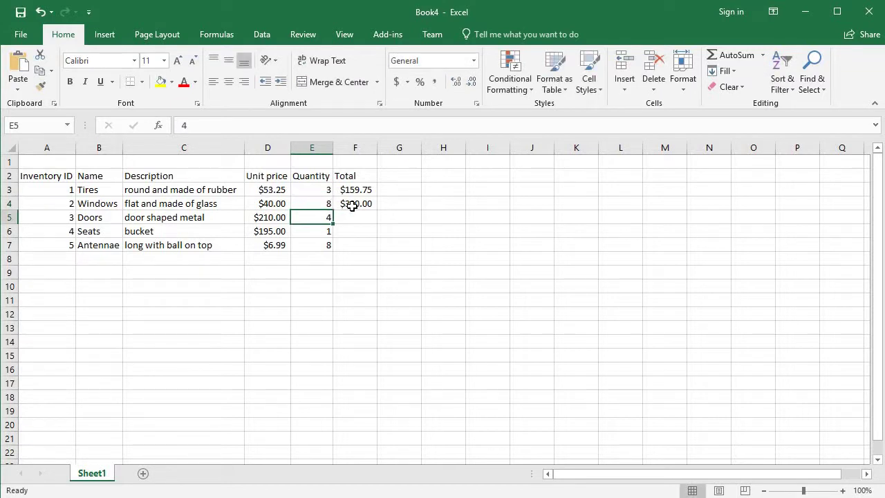
{"action": "left_click", "coordinate": [325, 191]}
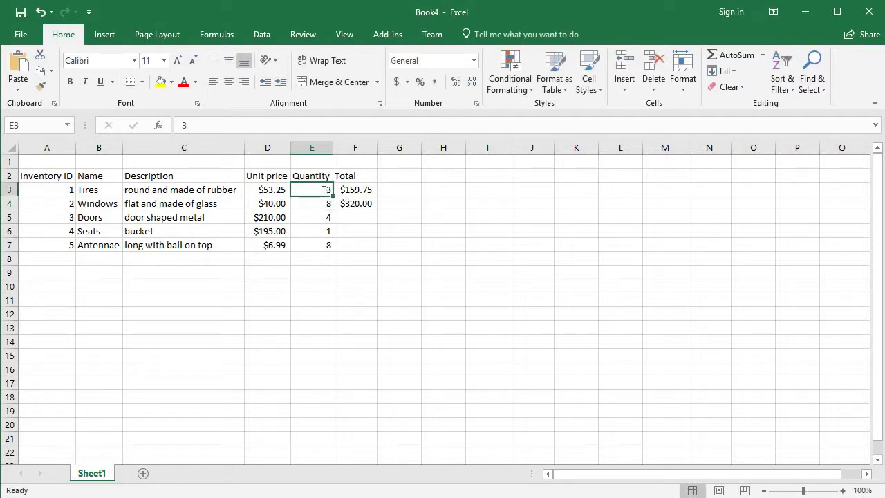
{"action": "type", "text": "5"}
{"action": "key", "text": "Return"}
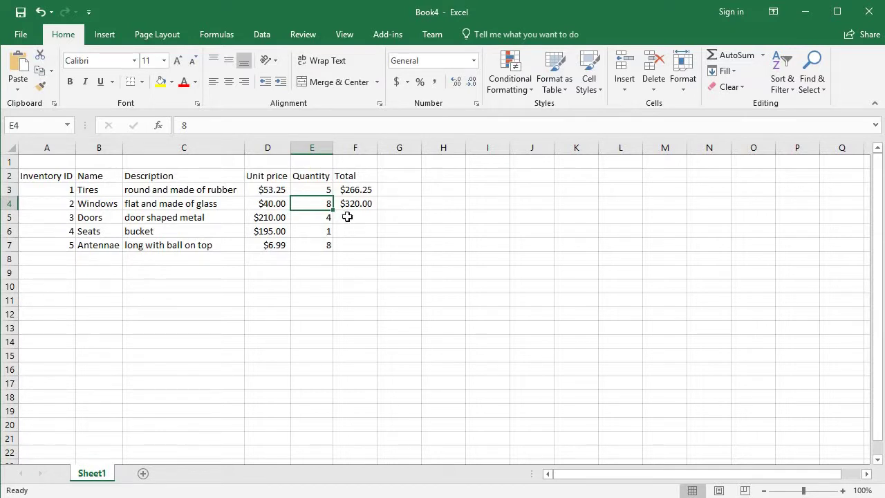
- Fill the F4 total formula down to F7: Doors $840.00, Seats $195.00, Antennae $55.92
{"action": "left_click", "coordinate": [350, 203]}
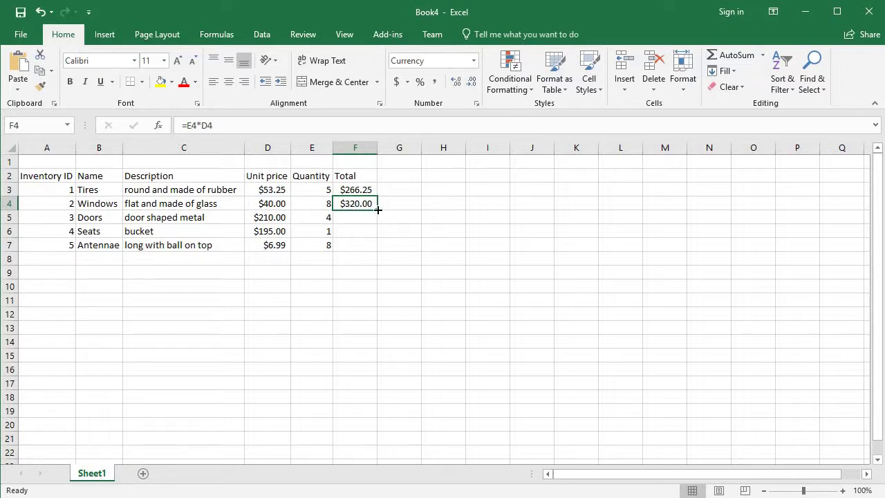
{"action": "left_click_drag", "start_coordinate": [378, 209], "coordinate": [374, 248]}
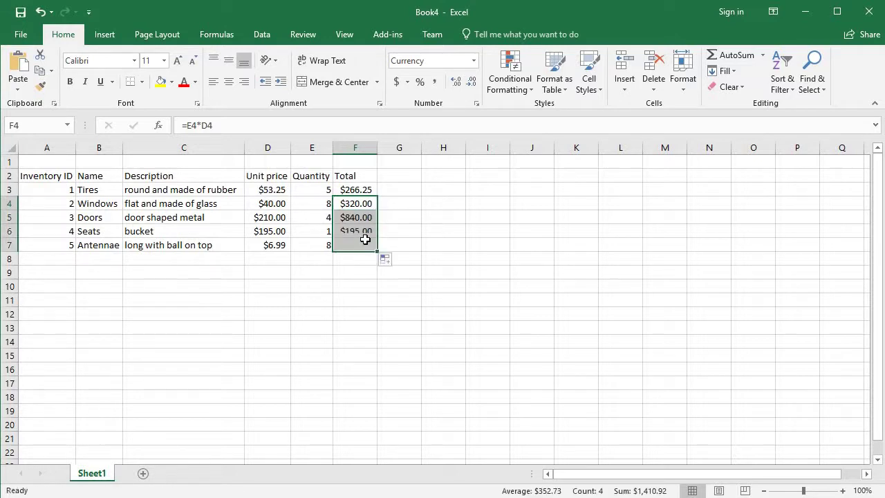
{"action": "left_click", "coordinate": [355, 218]}
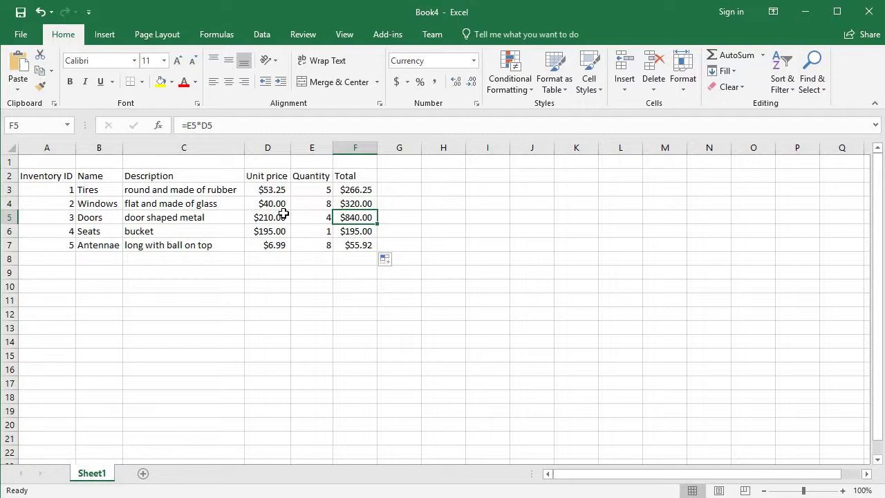
- Type 'Overall Total' in E9 and widen column E so the label fits
{"action": "left_click", "coordinate": [296, 273]}
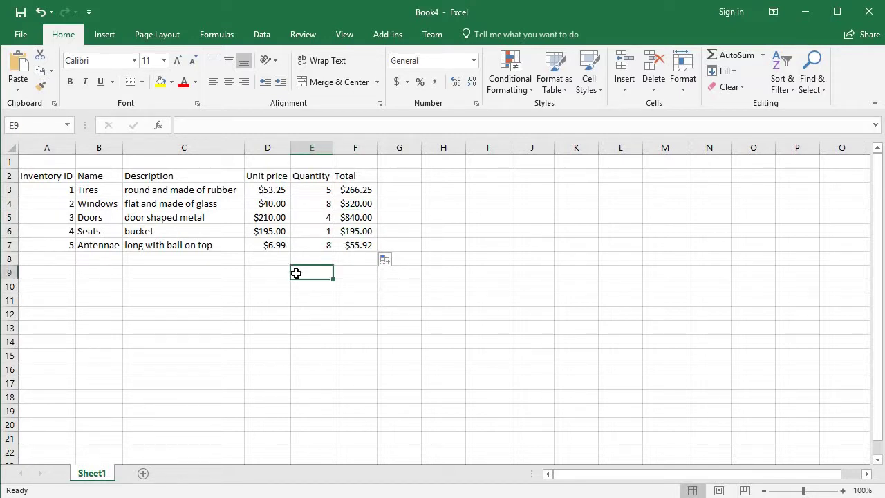
{"action": "type", "text": "Total"}
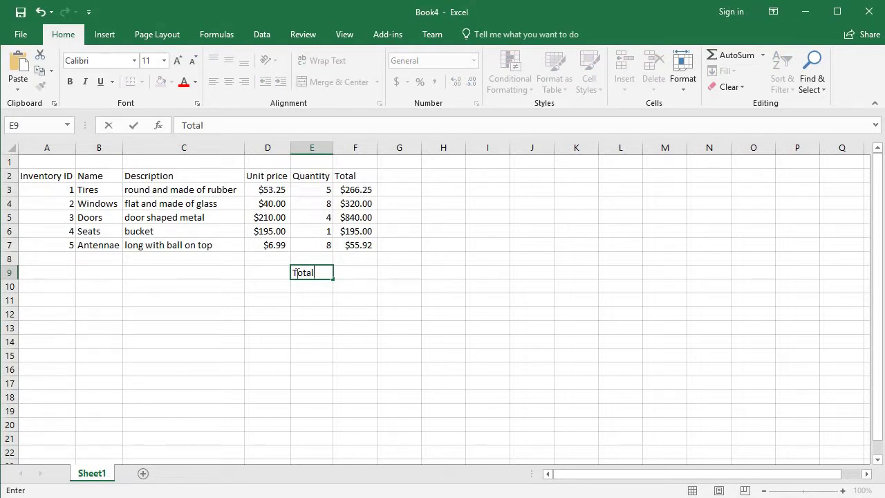
{"action": "key", "text": "BackSpace"}
{"action": "key", "text": "BackSpace"}
{"action": "key", "text": "BackSpace"}
{"action": "key", "text": "BackSpace"}
{"action": "type", "text": "Overall Total"}
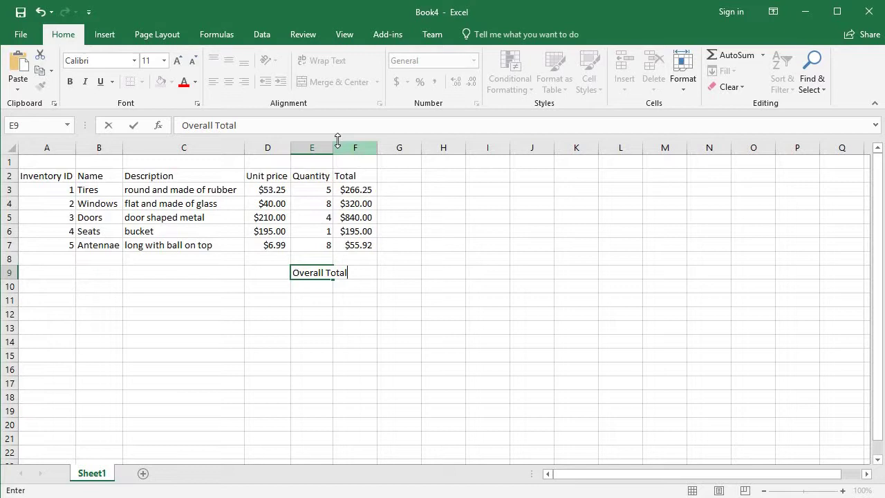
{"action": "left_click", "coordinate": [476, 215]}
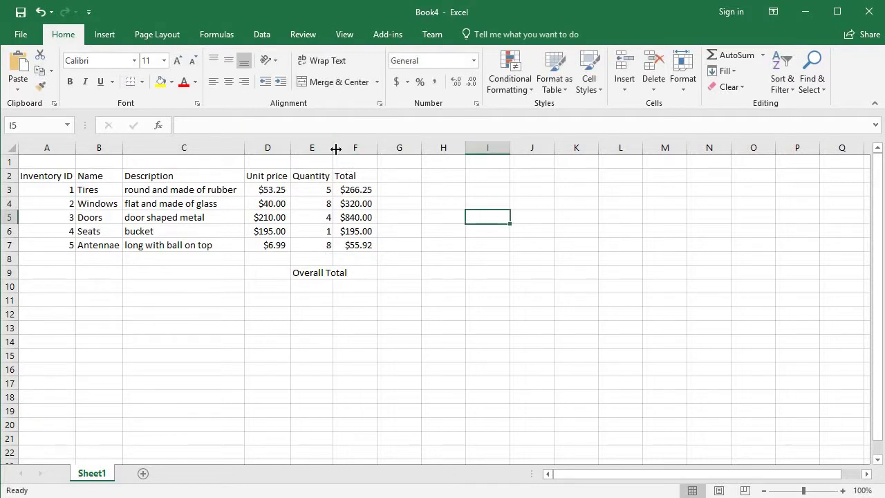
{"action": "left_click_drag", "start_coordinate": [336, 149], "coordinate": [357, 148]}
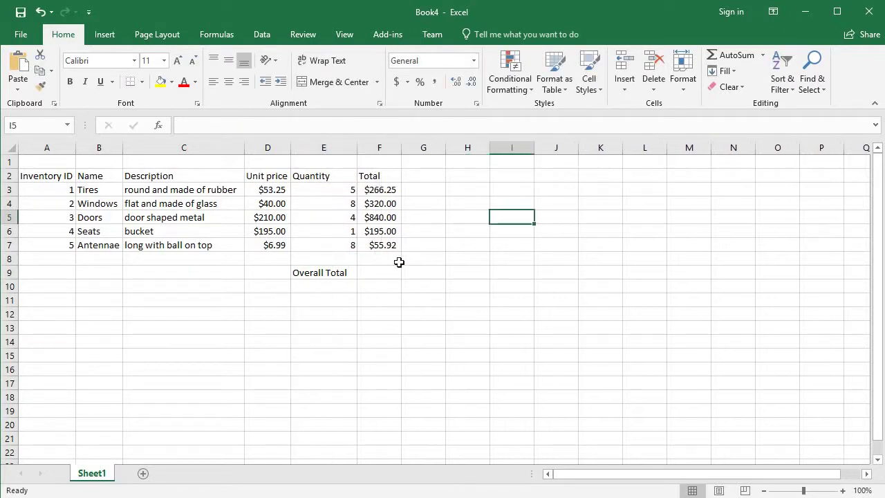
{"action": "left_click", "coordinate": [386, 273]}
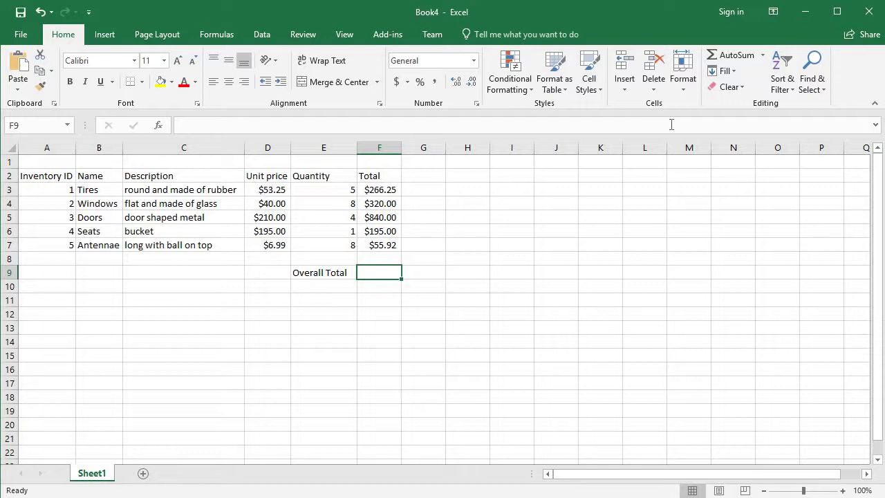
- Use AutoSum to put =SUM(F3:F8) in F9, totalling $1,677.17
{"action": "left_click", "coordinate": [728, 60]}
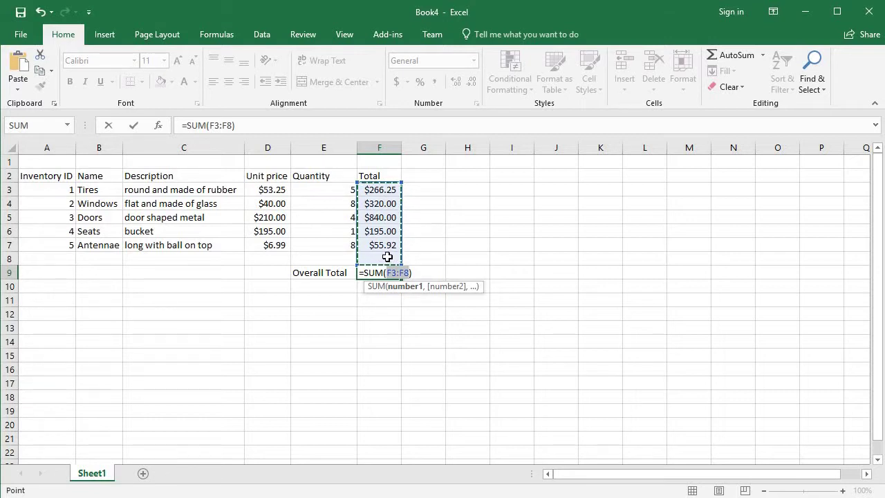
{"action": "key", "text": "Return"}
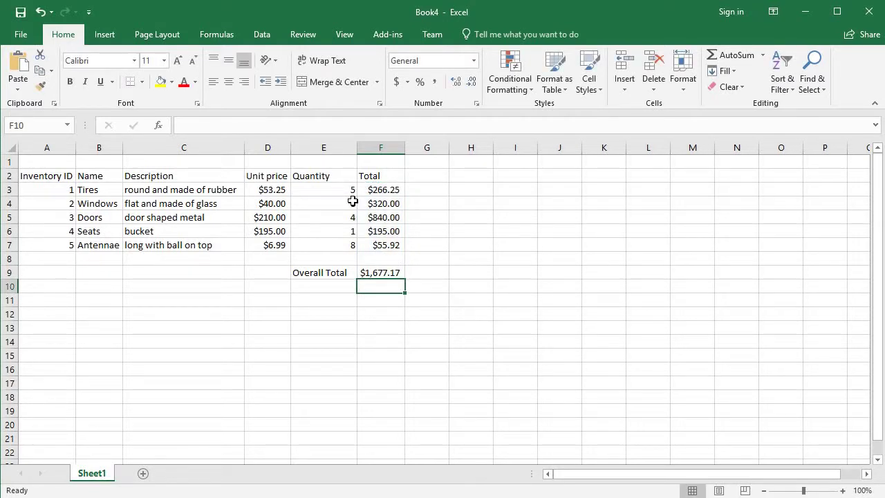
- Change the Tires quantity to 4 and then back to 3
{"action": "left_click", "coordinate": [327, 190]}
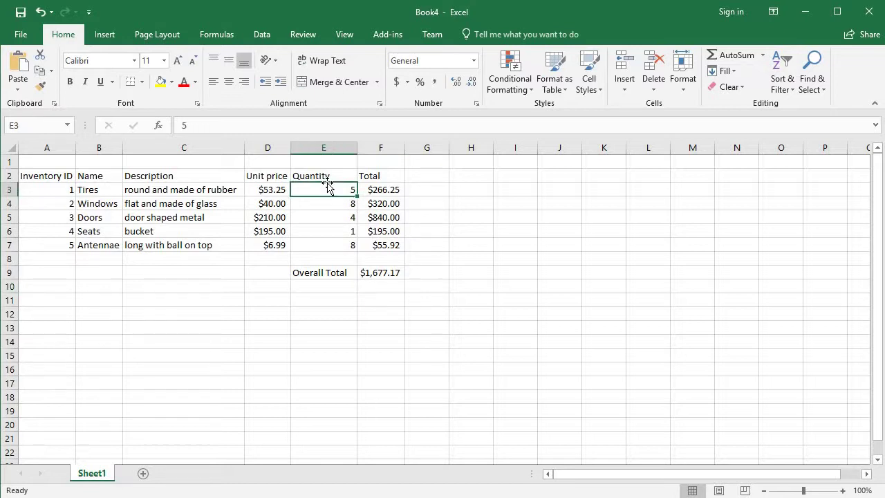
{"action": "type", "text": "4"}
{"action": "key", "text": "Return"}
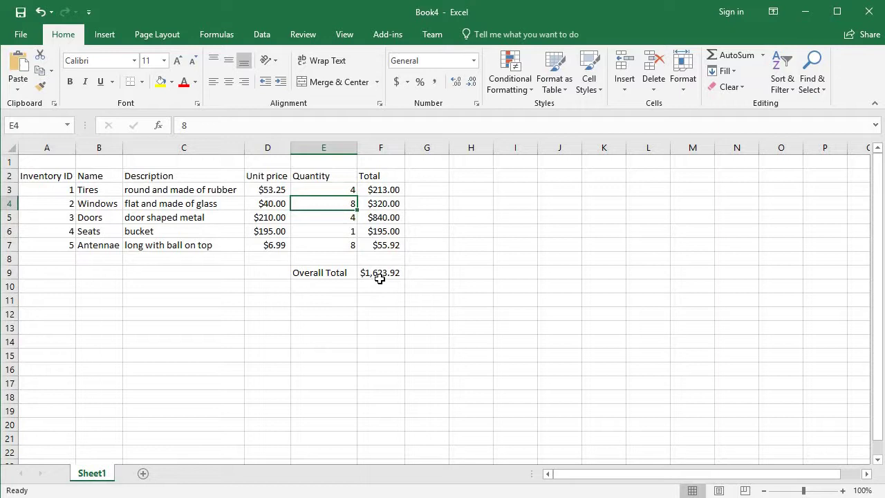
{"action": "left_click", "coordinate": [332, 188]}
{"action": "type", "text": "3"}
{"action": "key", "text": "Return"}
- Set the Windows unit price to $60.00 and check the Overall Total reaches $1,730.67
{"action": "left_click", "coordinate": [269, 204]}
{"action": "type", "text": "60"}
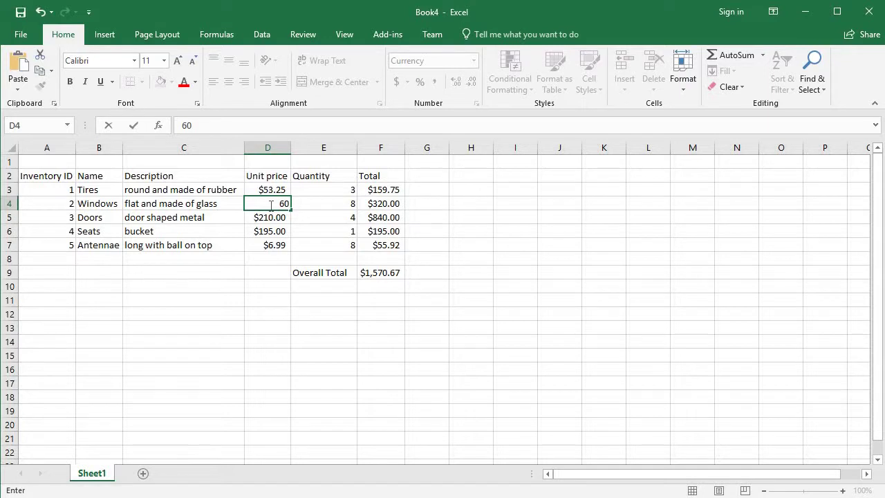
{"action": "key", "text": "Return"}
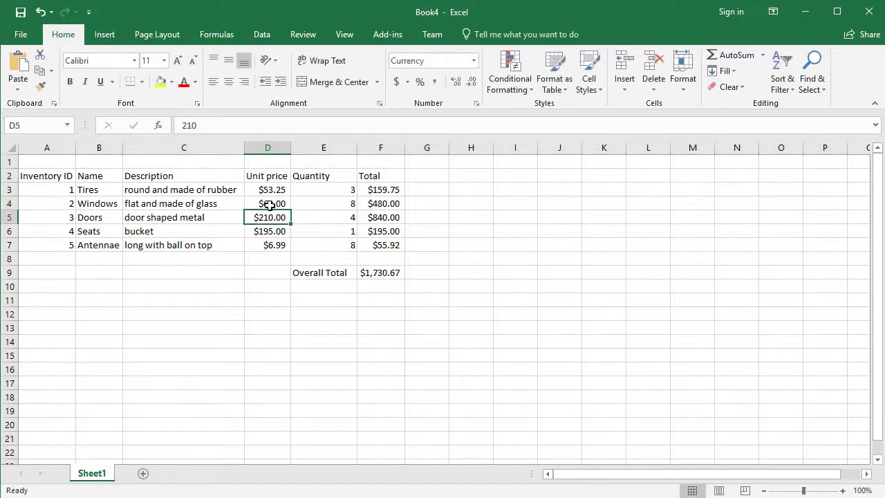
{"action": "left_click", "coordinate": [377, 275]}
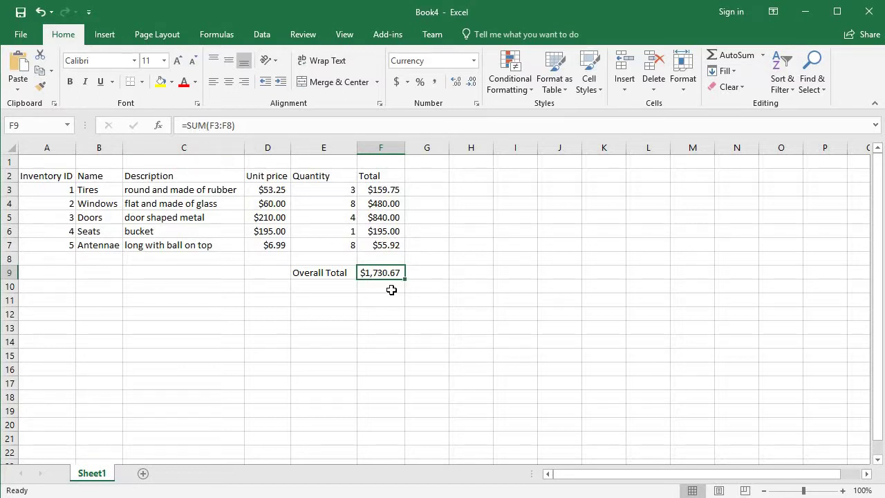
- Enter the label 'OT Ex' in cell E11 below Overall Total
{"action": "left_click", "coordinate": [335, 300]}
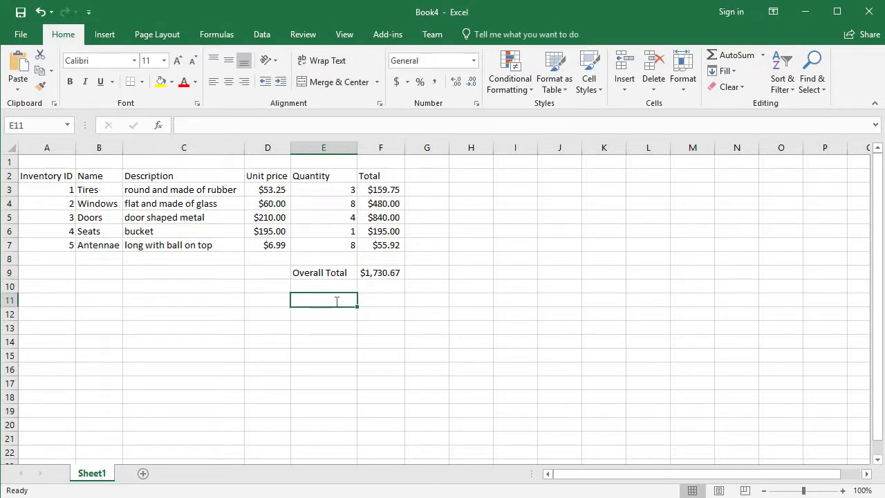
{"action": "type", "text": "OT Ex"}
{"action": "key", "text": "Return"}
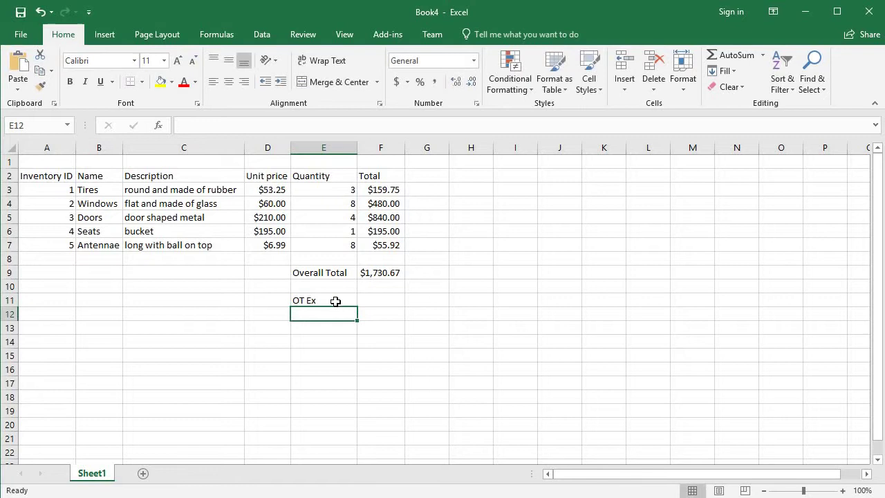
- Start an unfinished =SUM formula in F11 and reopen it for editing
{"action": "key", "text": "Up"}
{"action": "key", "text": "Right"}
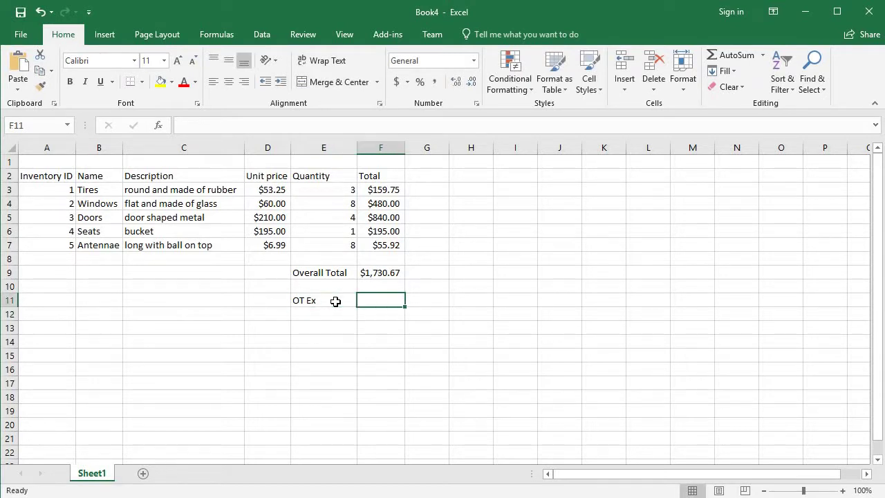
{"action": "type", "text": "="}
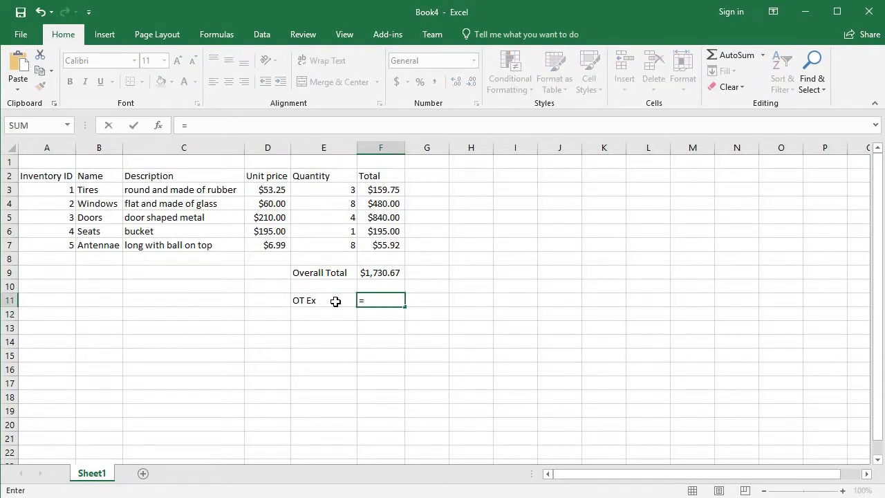
{"action": "type", "text": "SUM"}
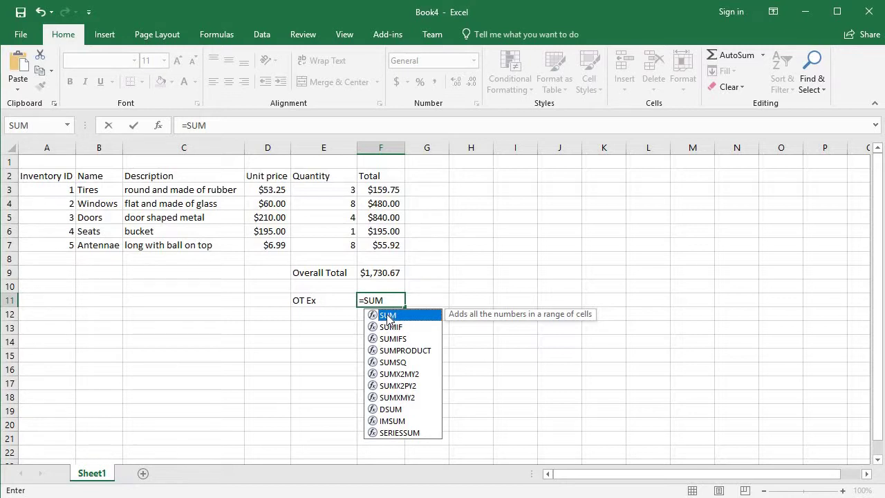
{"action": "key", "text": "Return"}
{"action": "left_click", "coordinate": [379, 301]}
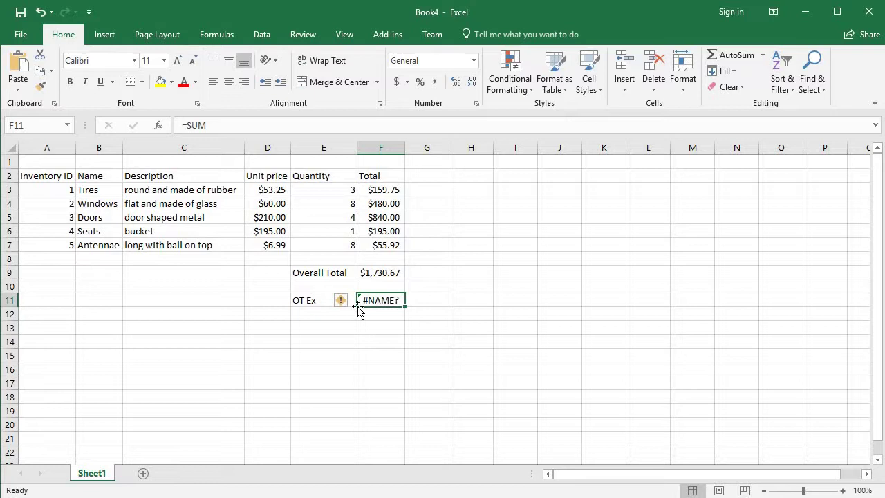
{"action": "left_click", "coordinate": [219, 125]}
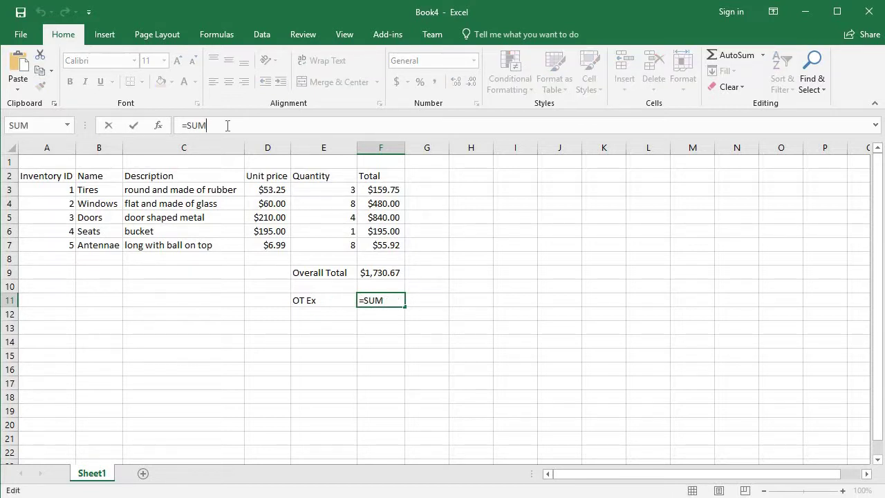
- Complete F11 as =SUM(F3:F6), totalling Tires through Seats at $1,674.75
{"action": "type", "text": "("}
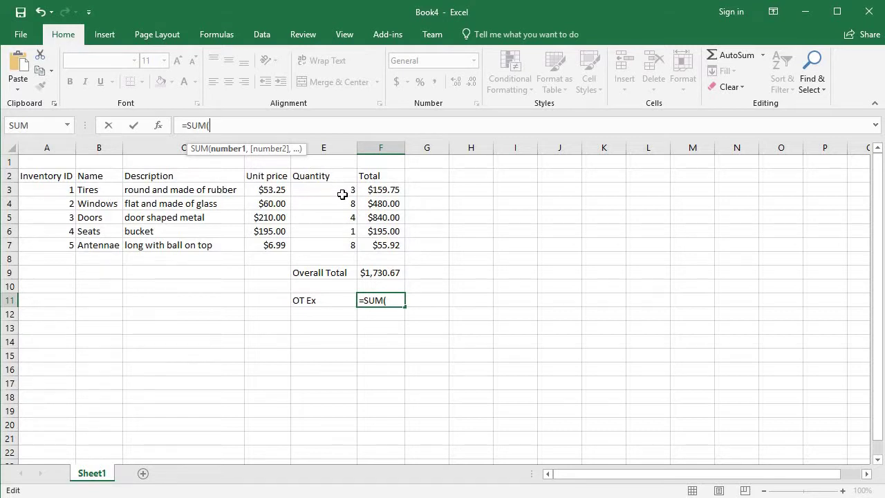
{"action": "type", "text": "f3:"}
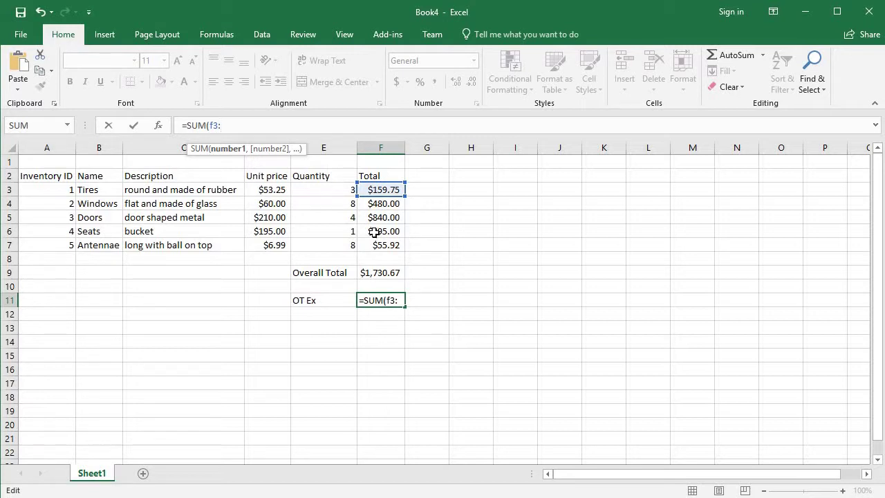
{"action": "left_click", "coordinate": [374, 233]}
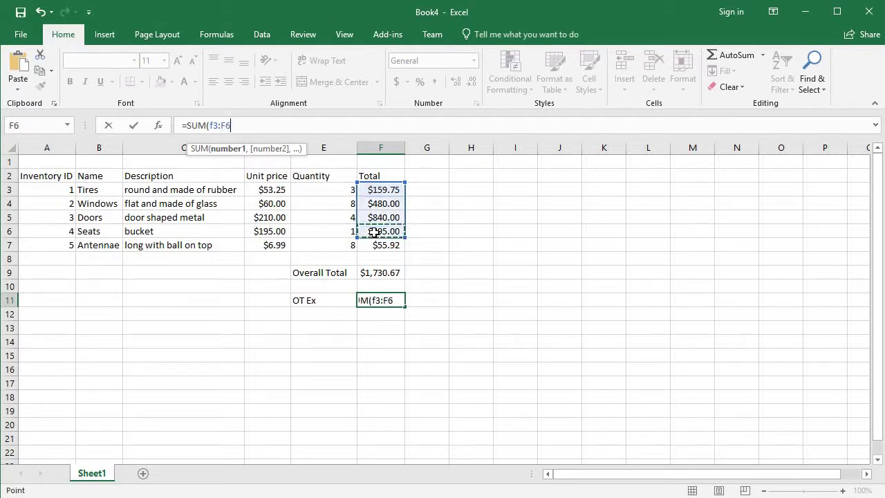
{"action": "left_click", "coordinate": [396, 300]}
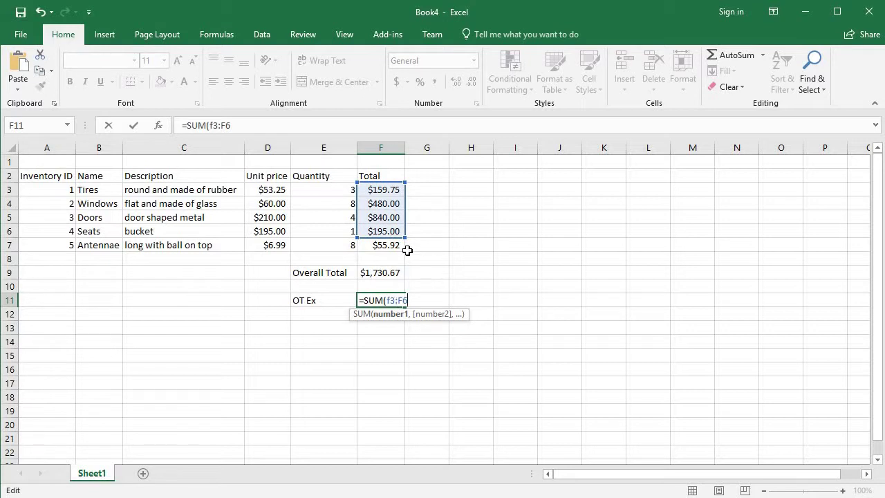
{"action": "left_click", "coordinate": [275, 128]}
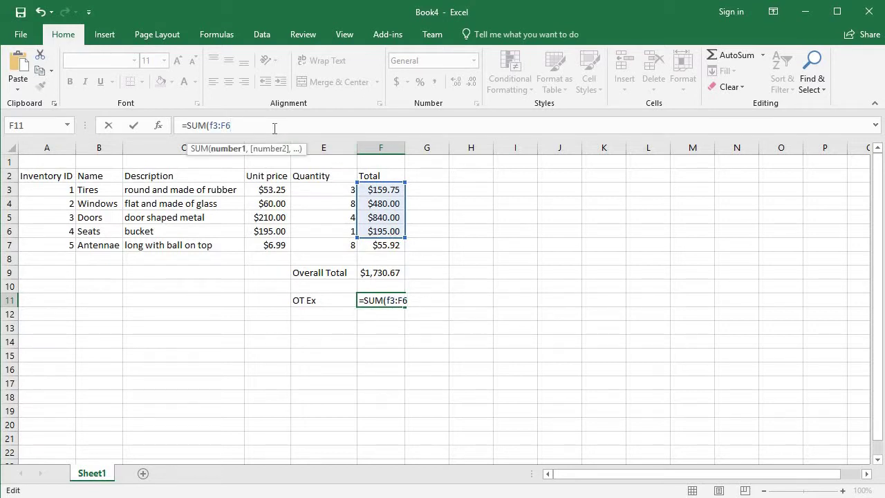
{"action": "key", "text": "Return"}
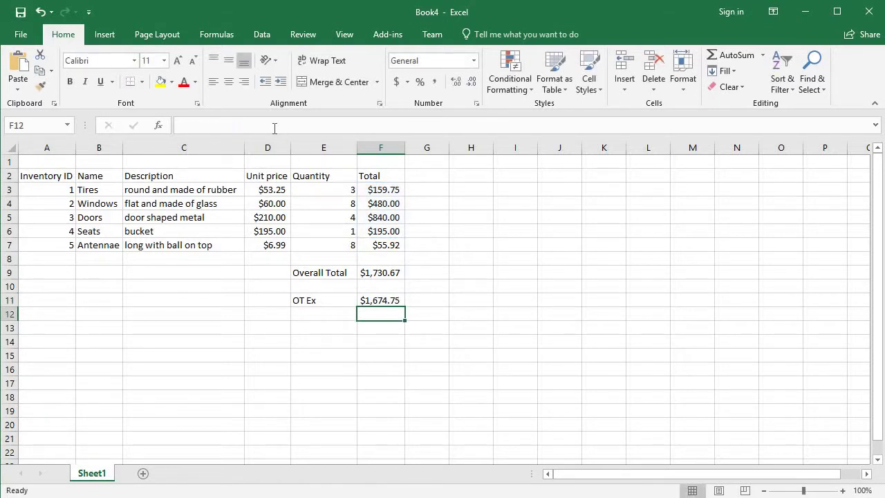
- Change the F11 range to F3:F7, giving $1,730.67 to match the Overall Total in F9
{"action": "left_click", "coordinate": [372, 302]}
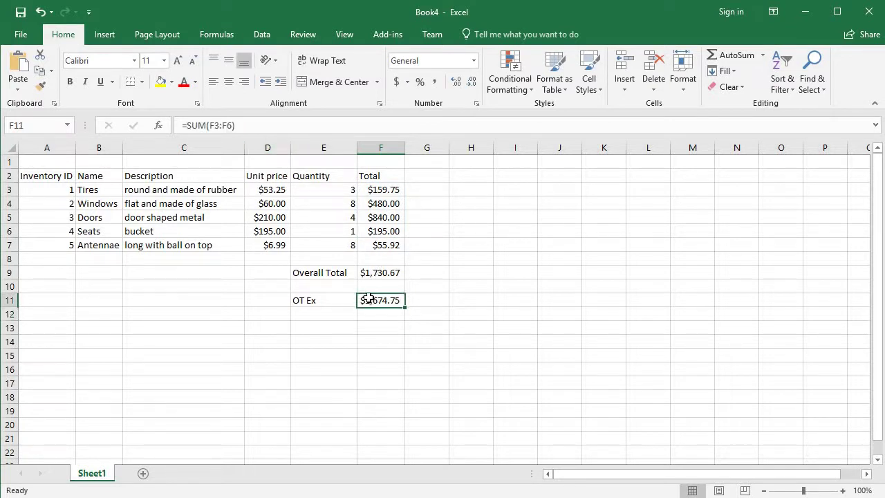
{"action": "left_click", "coordinate": [229, 125]}
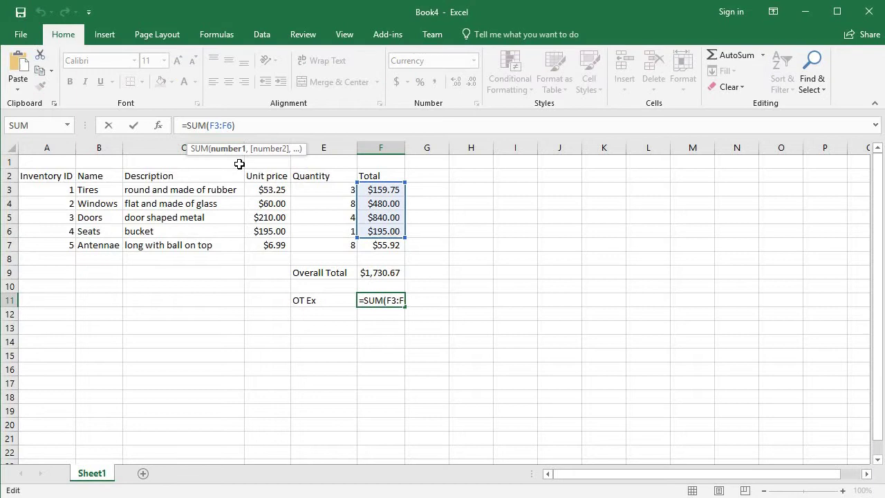
{"action": "key", "text": "Delete"}
{"action": "type", "text": "7"}
{"action": "key", "text": "Return"}
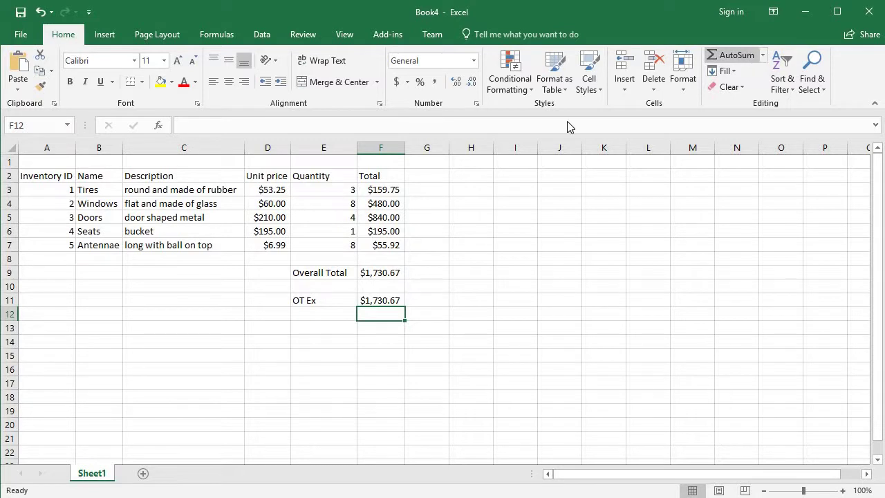
{"action": "left_click", "coordinate": [381, 302]}
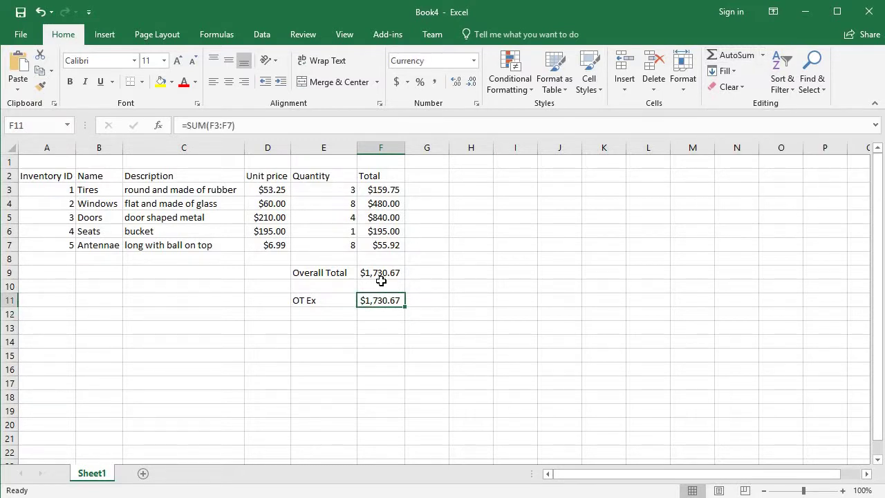
{"action": "left_click", "coordinate": [381, 275]}
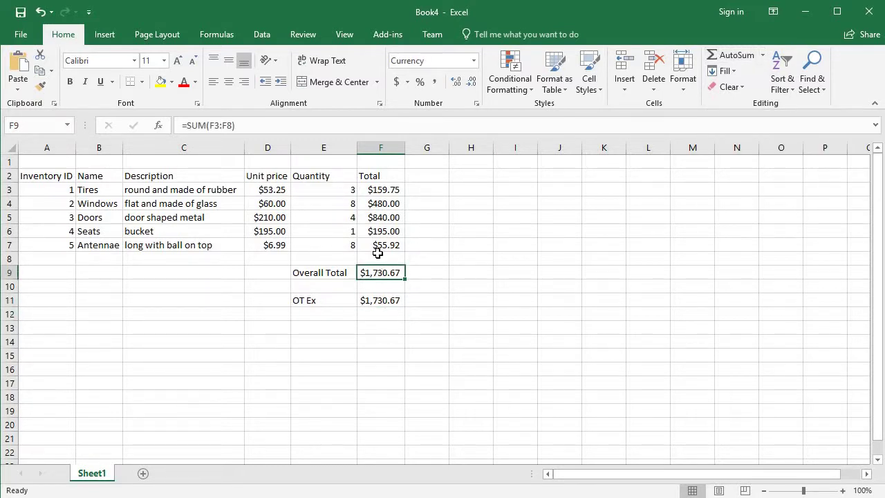
- Set the Tires quantity in E3 to 5, updating both totals to $1,837.17
{"action": "left_click", "coordinate": [335, 188]}
{"action": "type", "text": "5"}
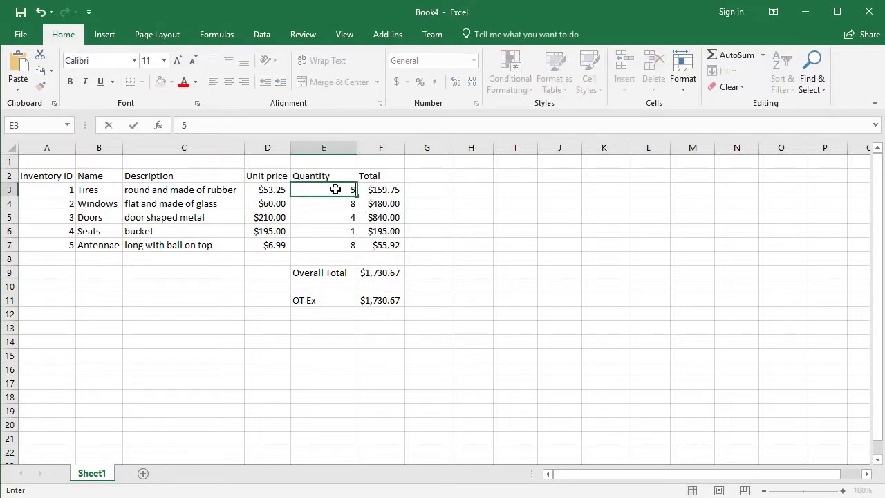
{"action": "key", "text": "Return"}
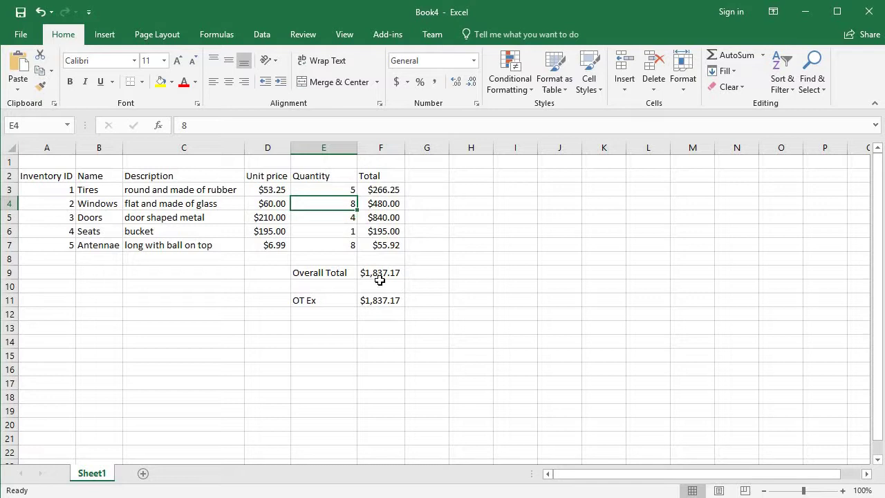